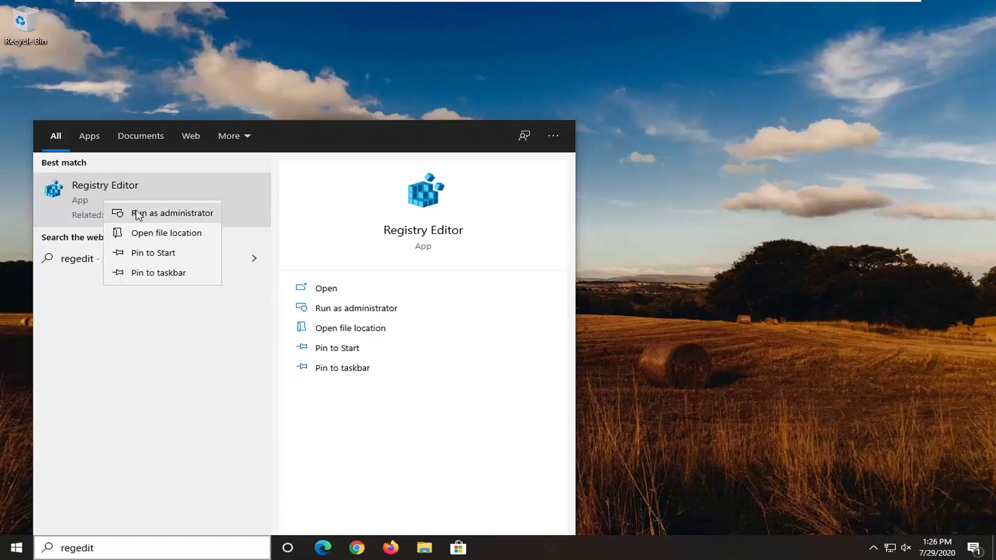
Run Registry Editor as administrator and allow it to make changes to the device
click(139, 213)
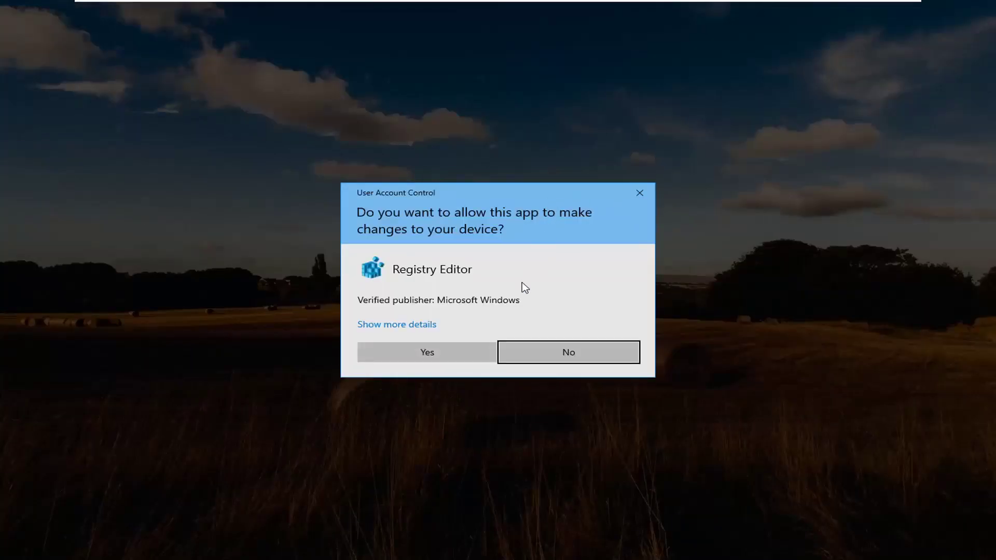
click(435, 357)
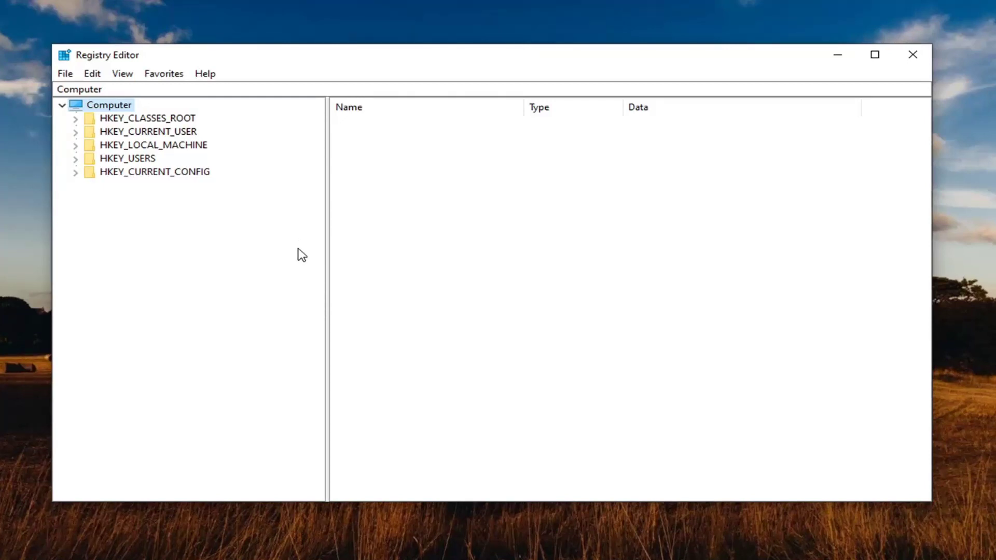
Examine the registry export dialog and the import dialog's Downloads folder, closing both without exporting or importing a file
click(66, 73)
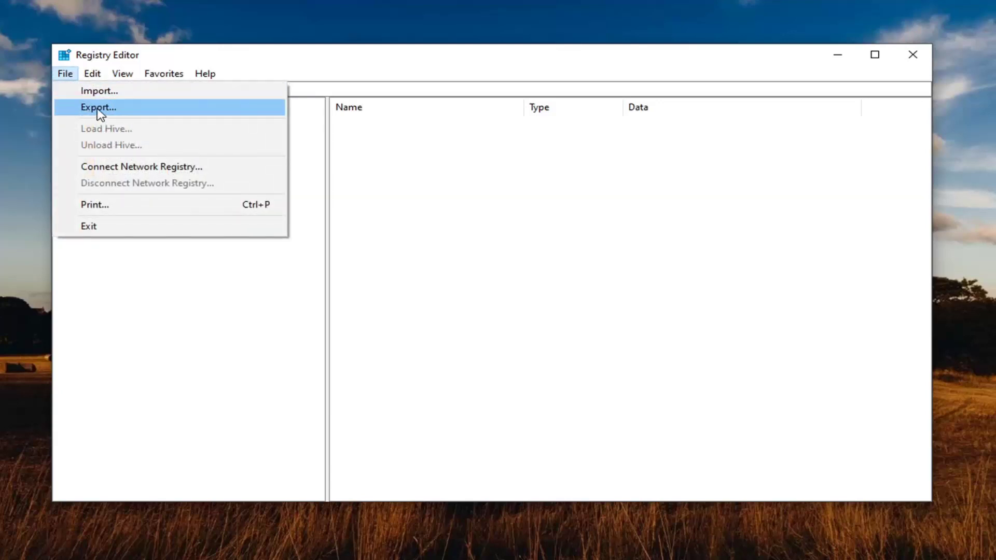
click(97, 110)
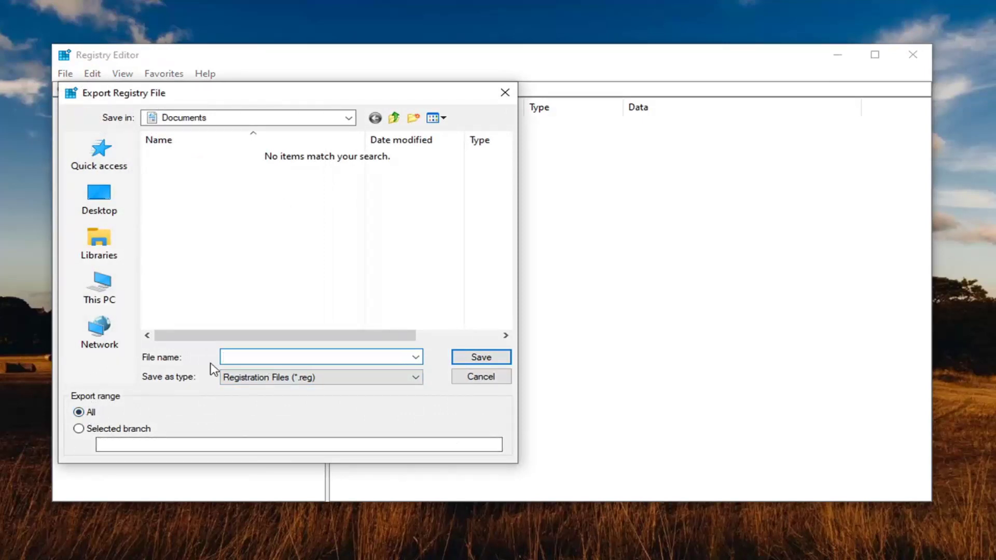
click(462, 375)
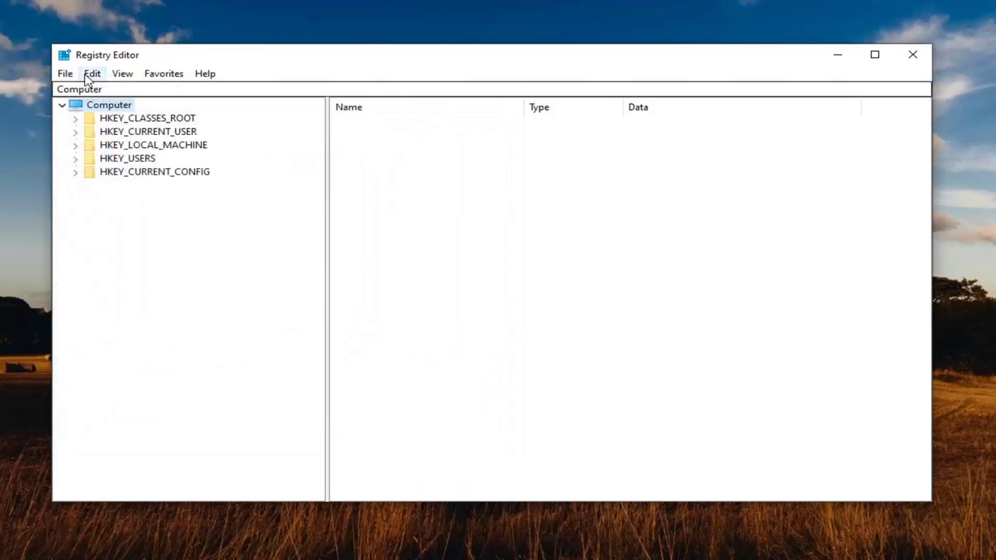
click(70, 79)
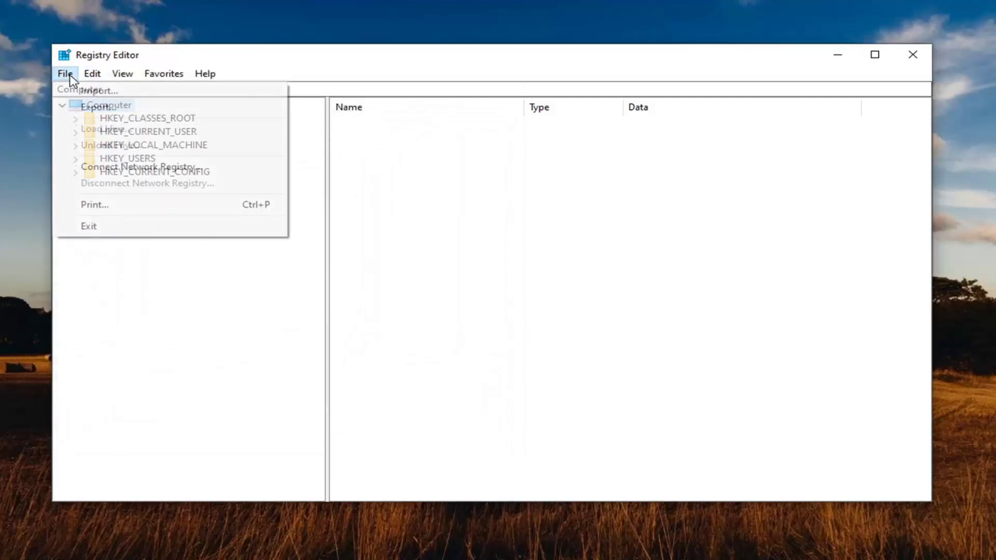
click(88, 93)
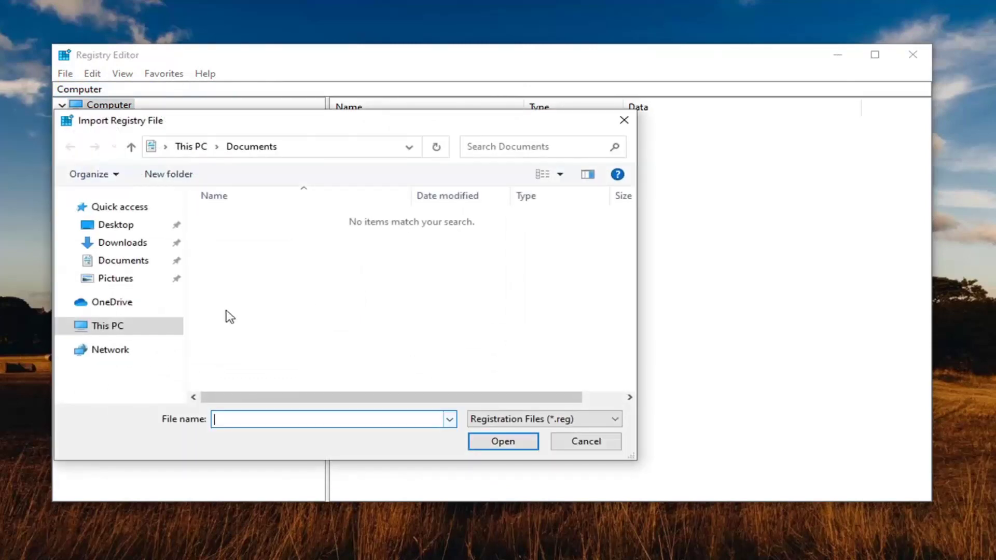
click(123, 242)
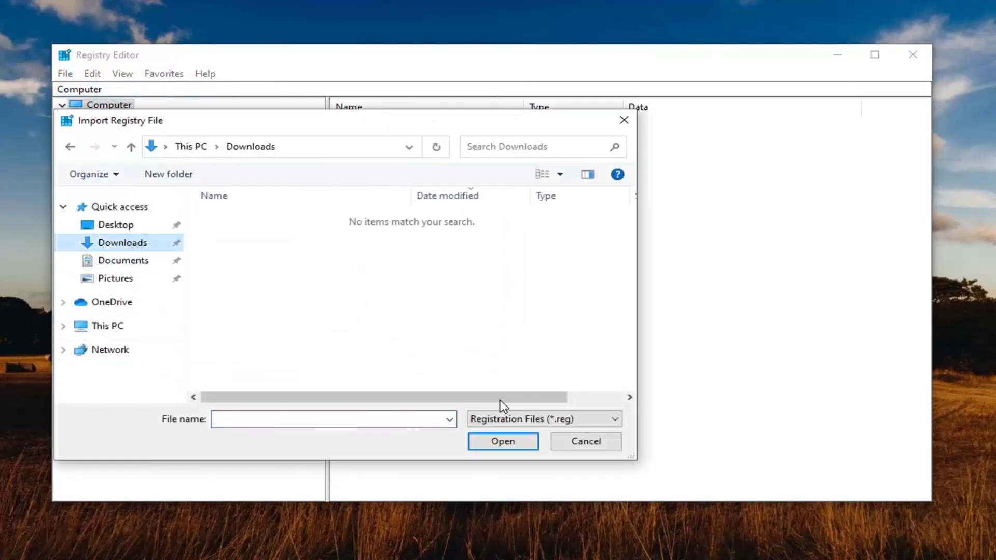
click(588, 447)
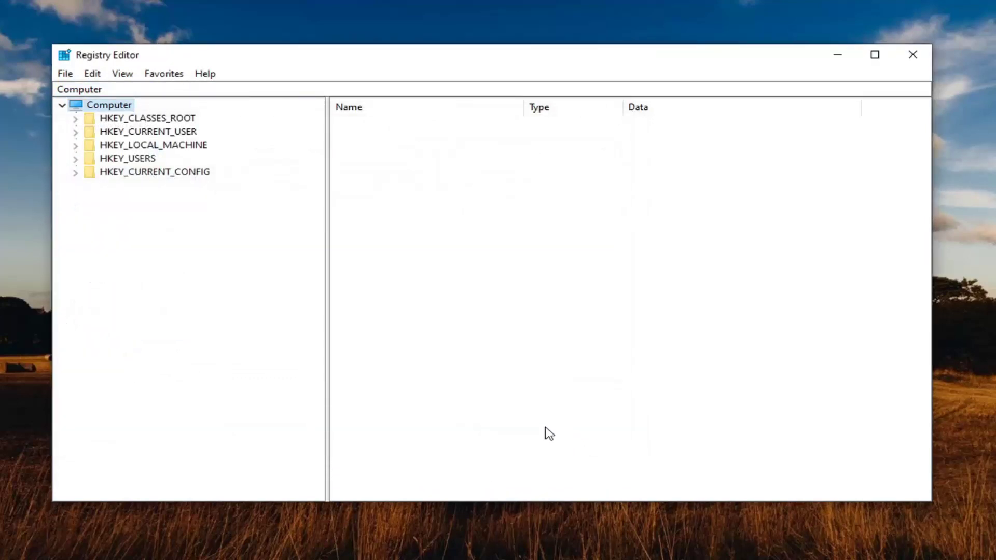
Expand the registry tree to HKEY_CURRENT_USER\SOFTWARE\Microsoft\Command Processor
click(158, 137)
double_click(153, 136)
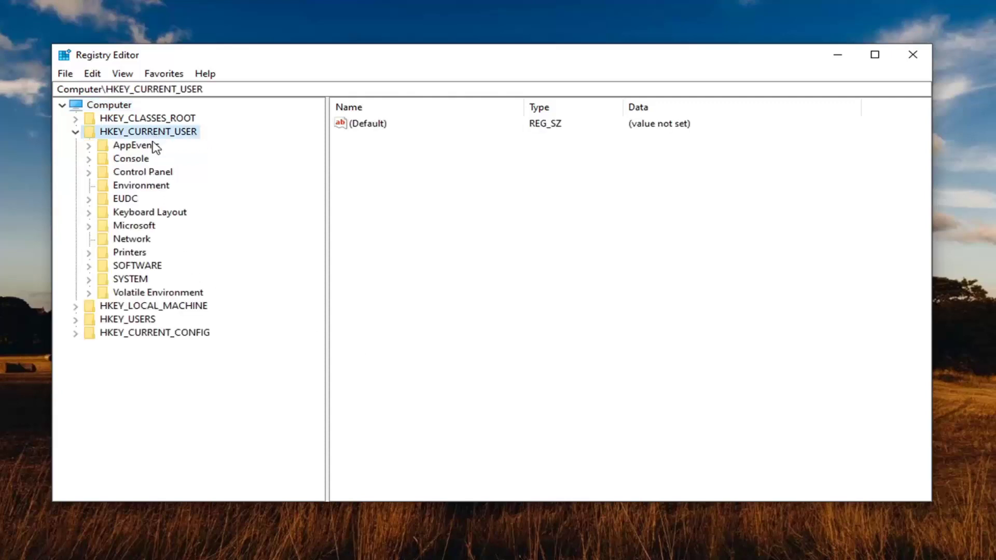
double_click(134, 267)
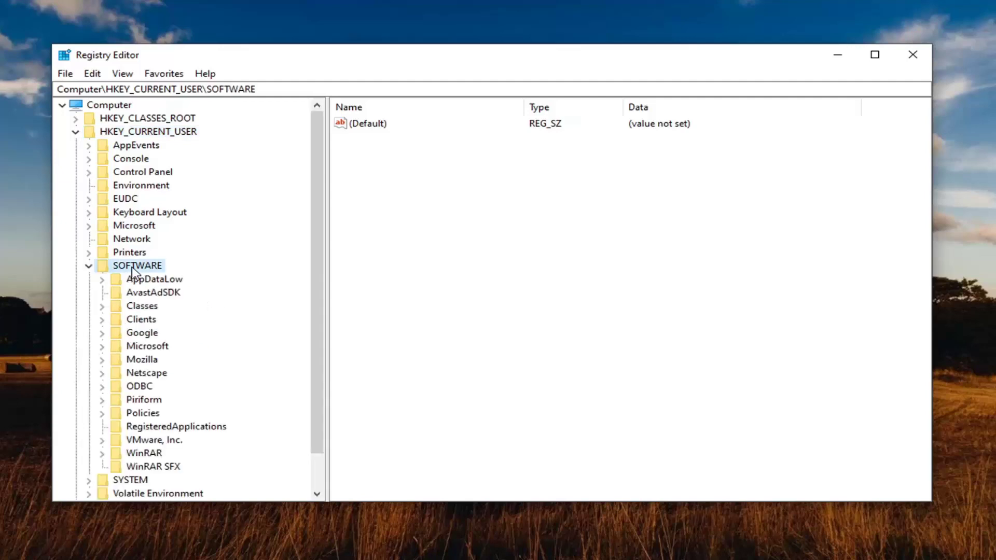
click(155, 346)
double_click(156, 347)
scroll(155, 347, down, 1)
scroll(167, 327, up, 1)
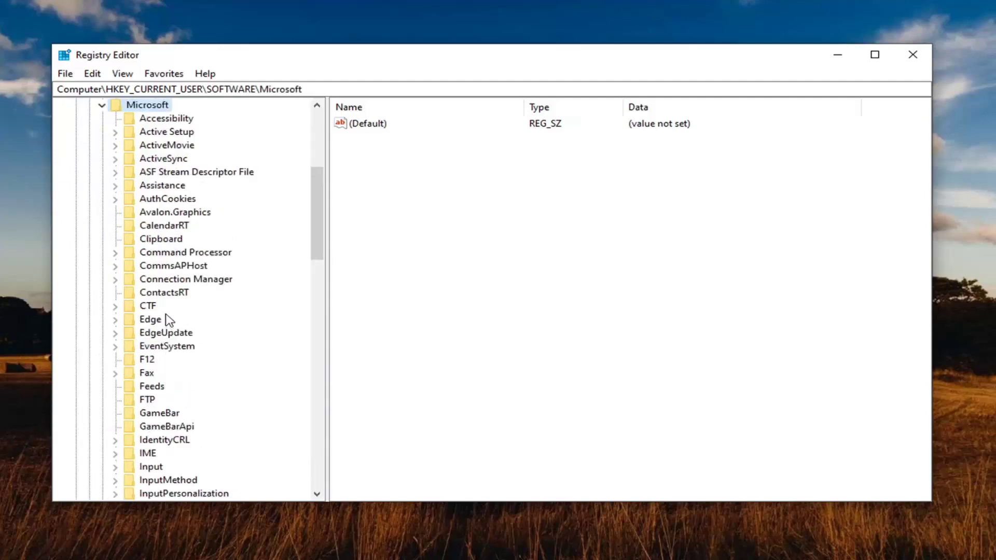
click(161, 243)
double_click(164, 252)
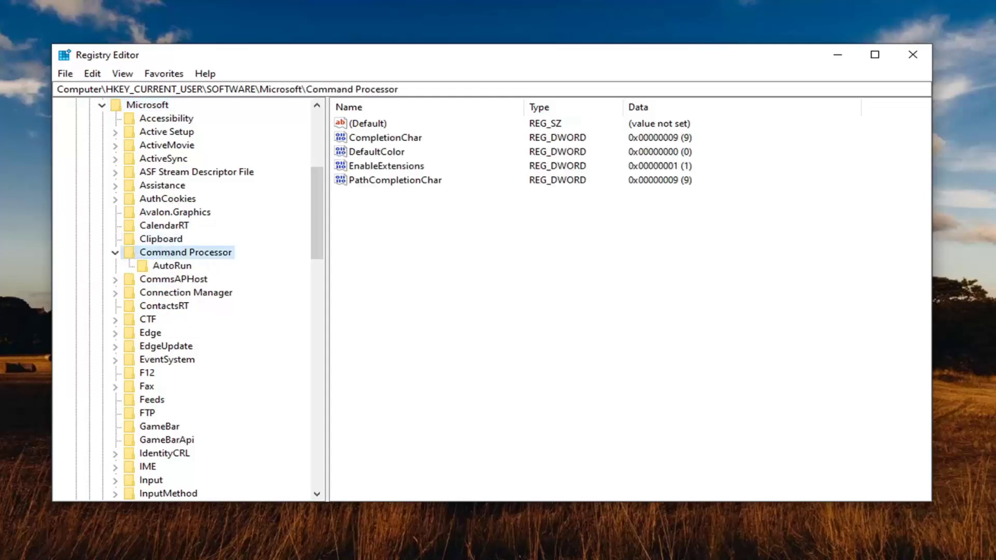
Delete the AutoRun key under Command Processor, confirm the deletion, and close Registry Editor
click(166, 266)
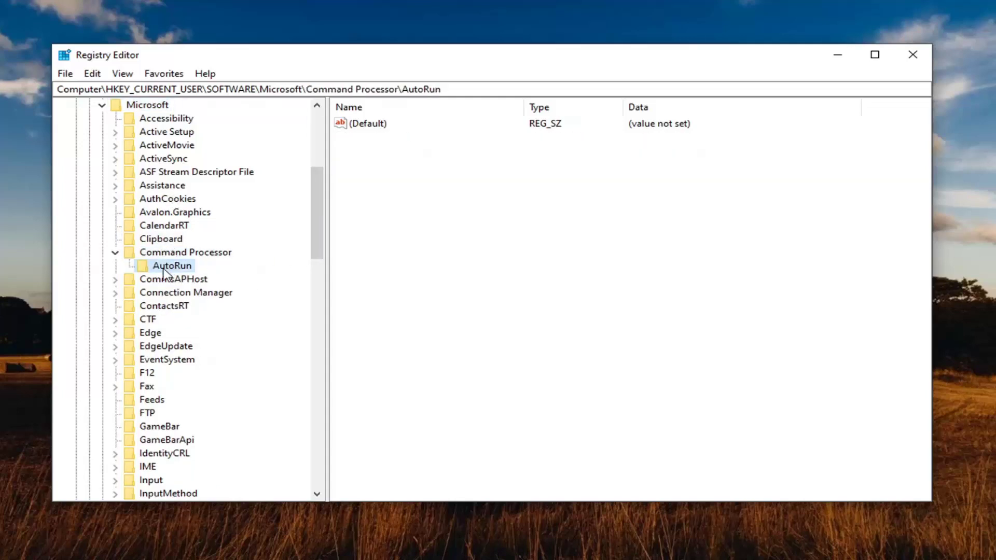
right_click(167, 272)
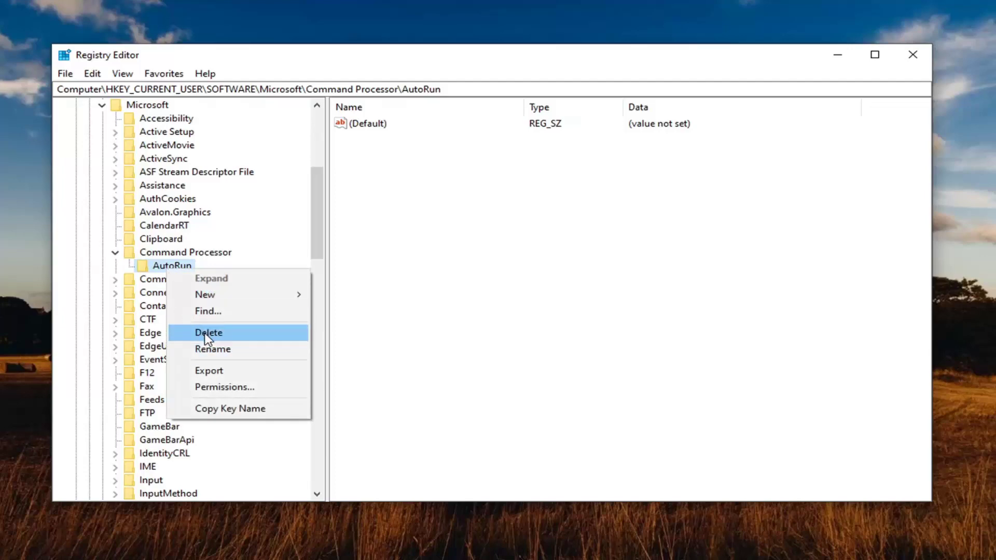
click(193, 331)
click(579, 309)
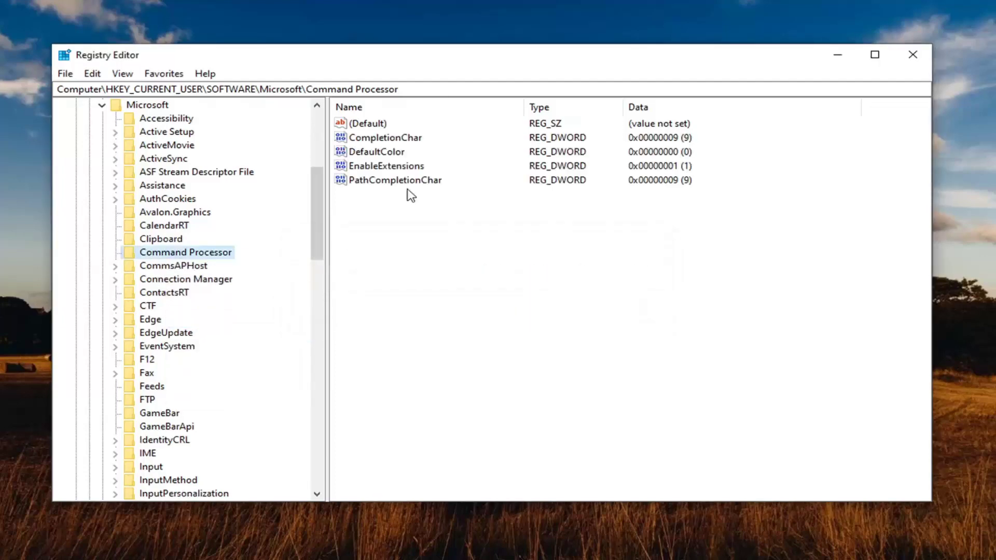
click(913, 54)
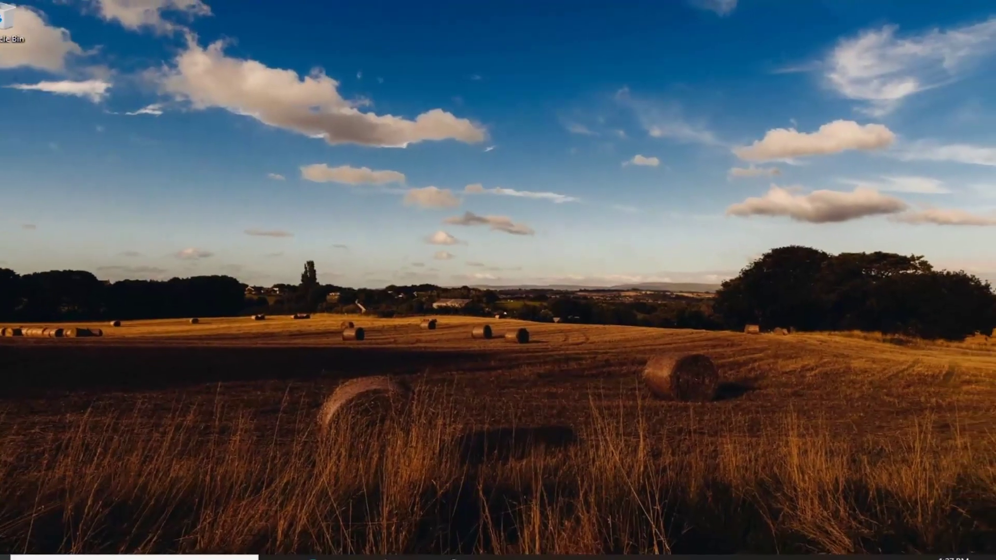
Restart the computer
click(16, 548)
mouse_move(75, 474)
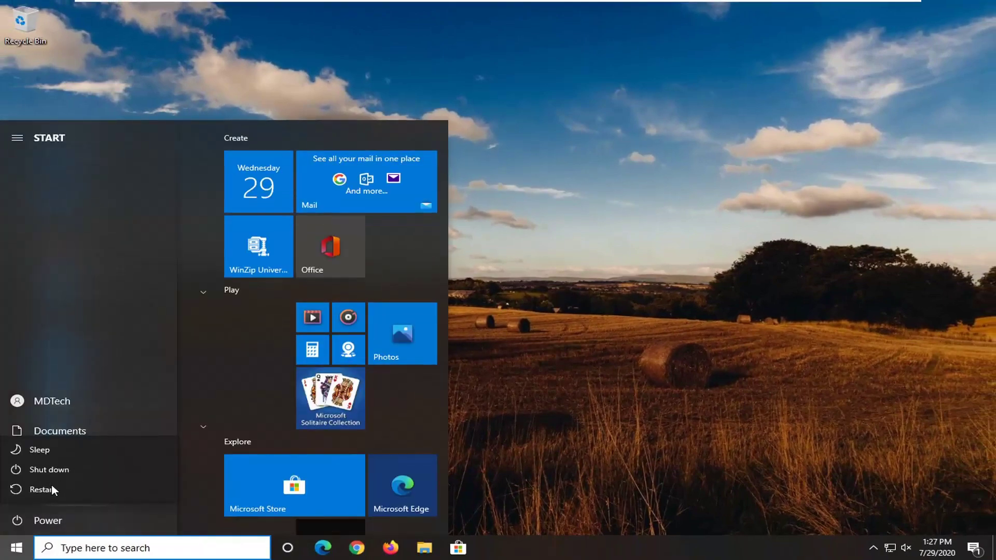
click(36, 486)
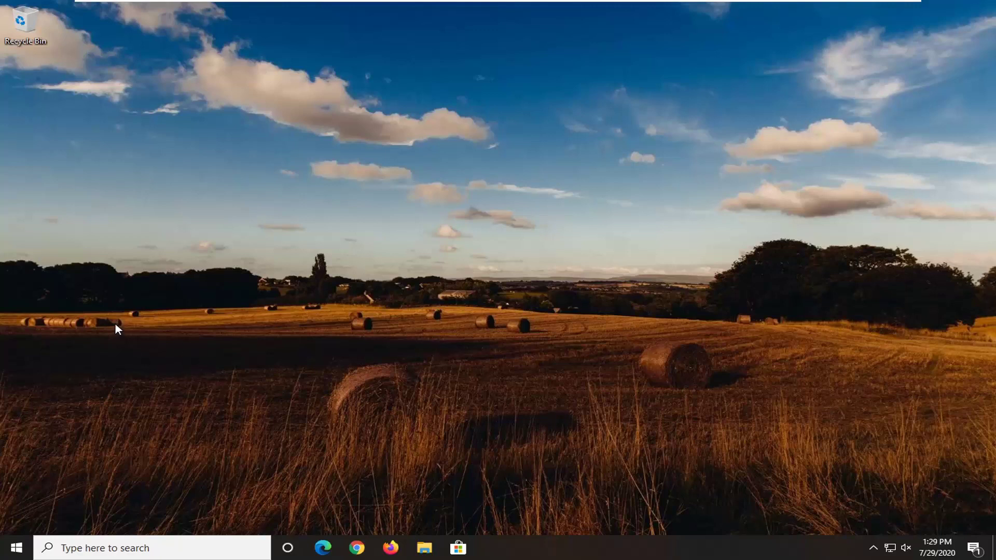
Search Windows for "system restore" and open the Create a restore point settings
click(2, 556)
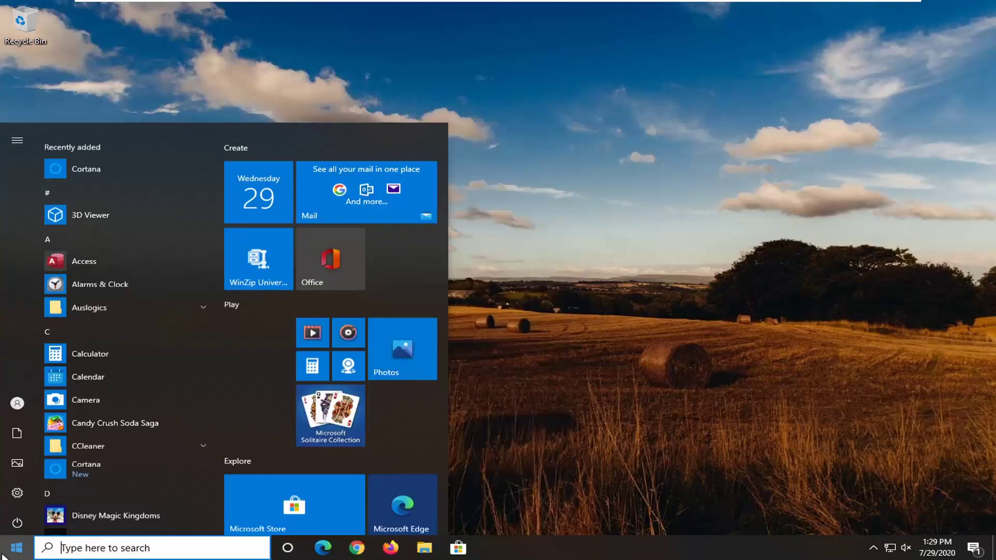
text(sys)
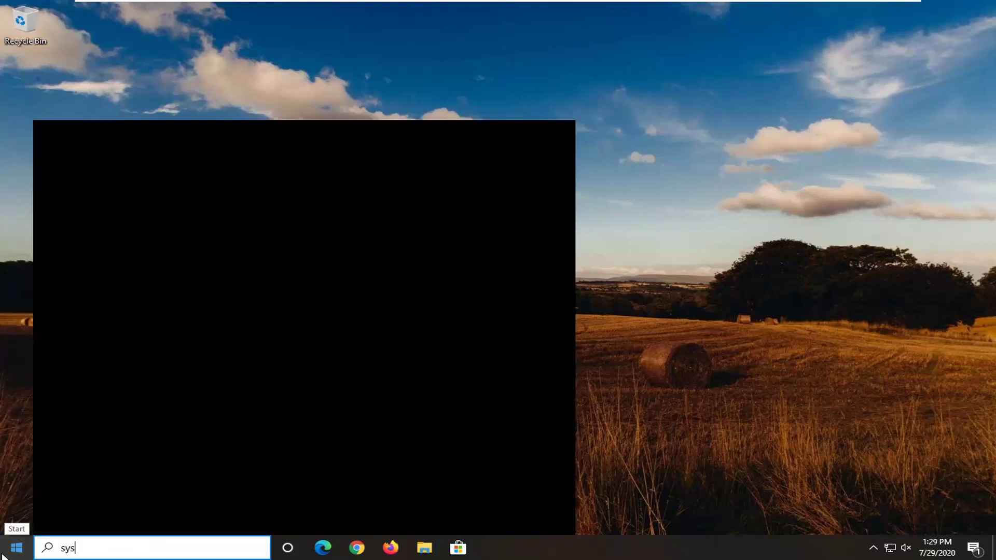
text(tem restore)
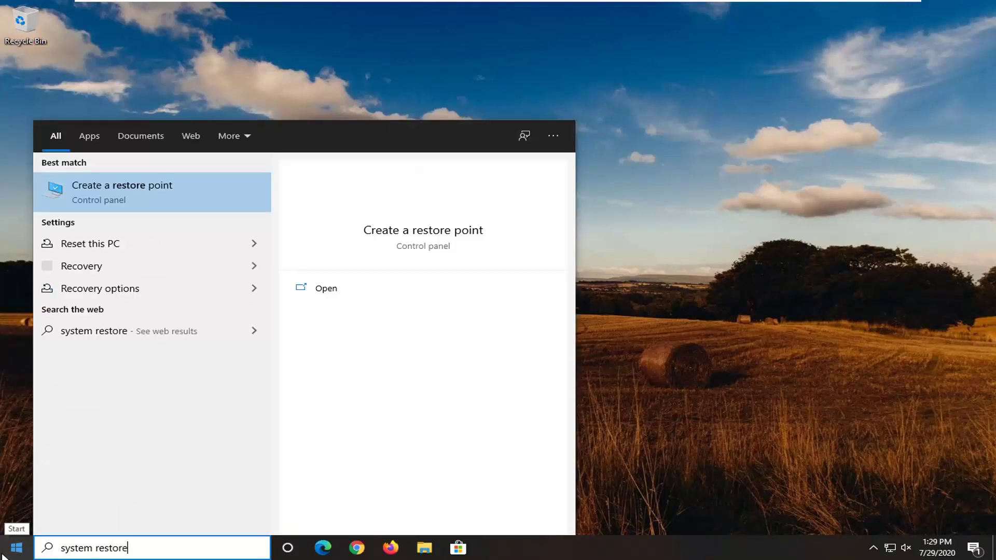
click(132, 187)
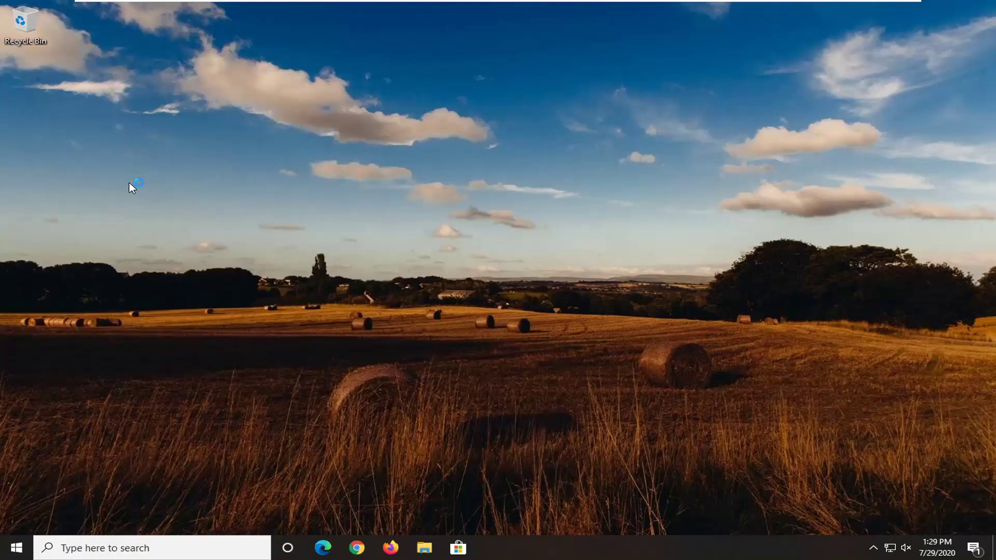
drag(158, 32, 476, 98)
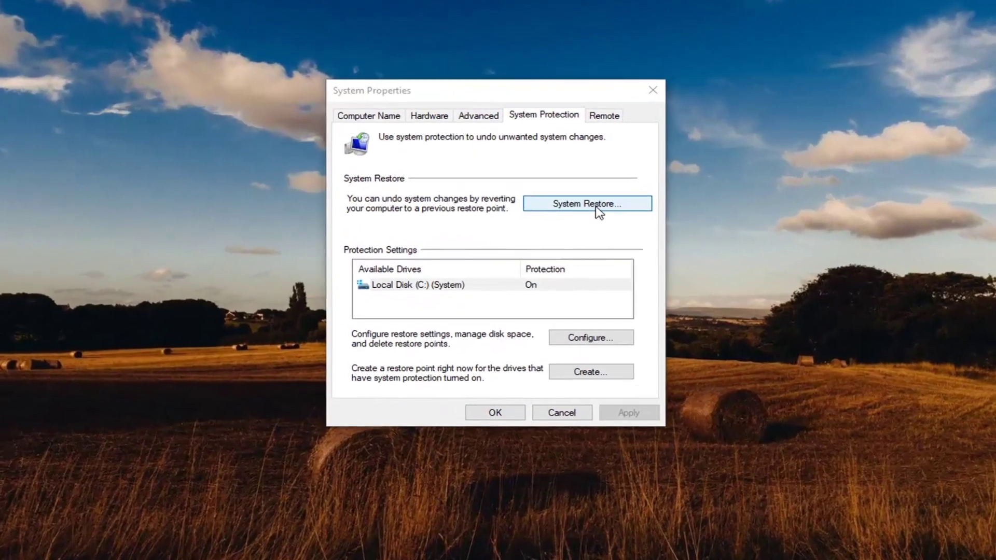
Start System Restore and select the manual restore point 7.29.20 from 7/29/2020 1:11:57 PM
click(601, 193)
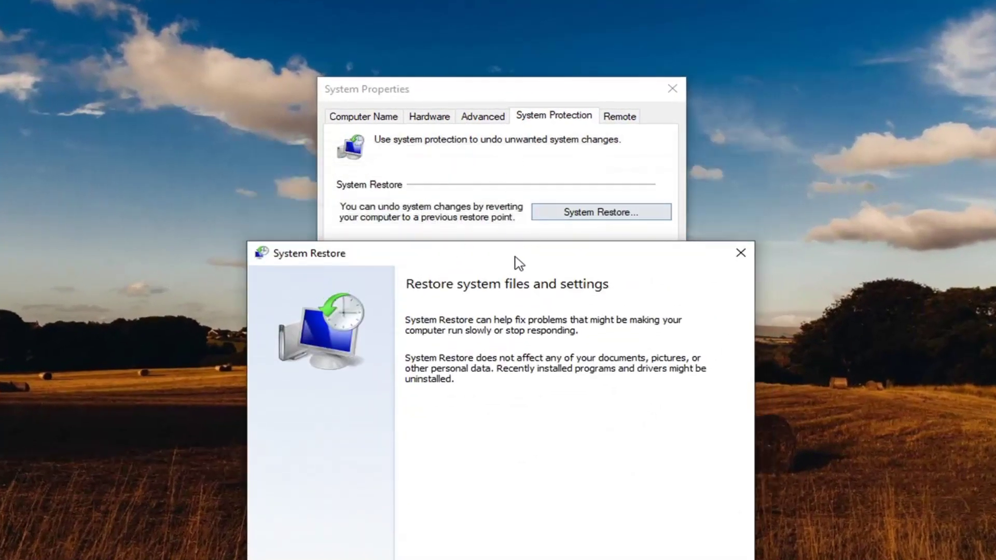
drag(514, 255, 507, 109)
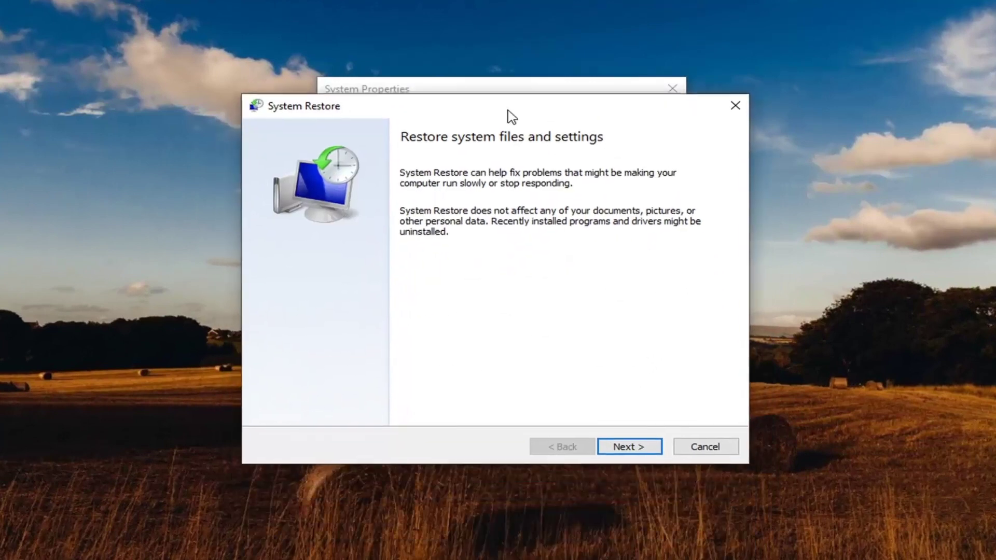
click(626, 444)
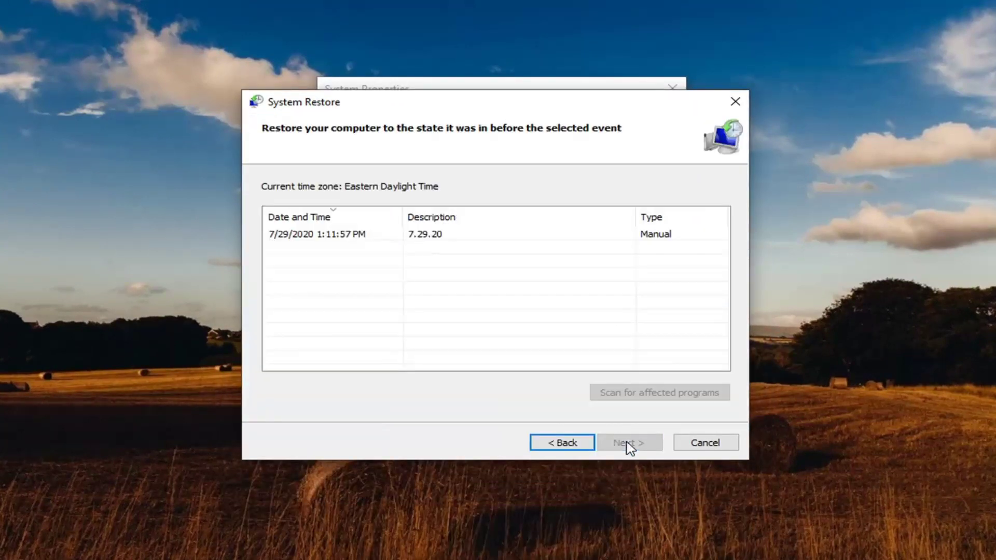
click(290, 236)
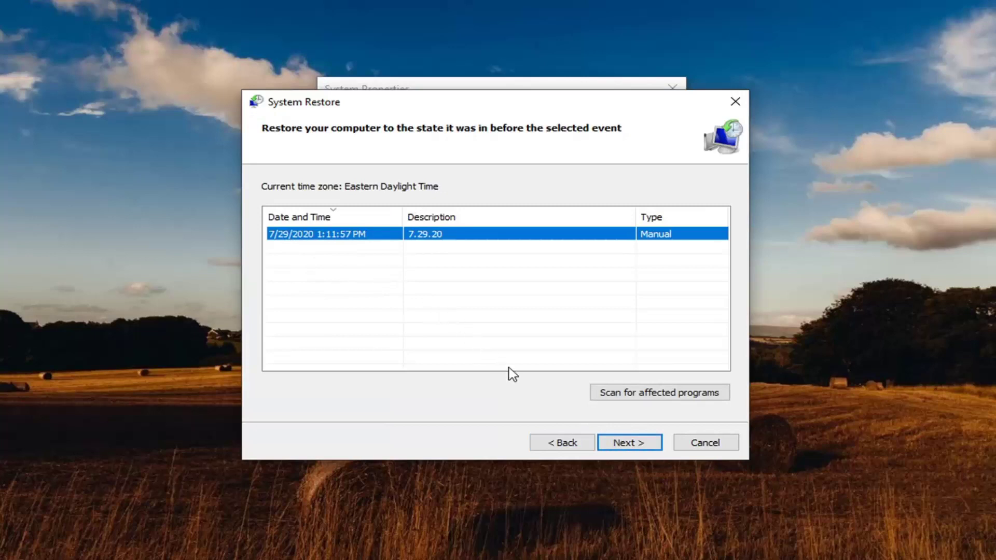
click(630, 444)
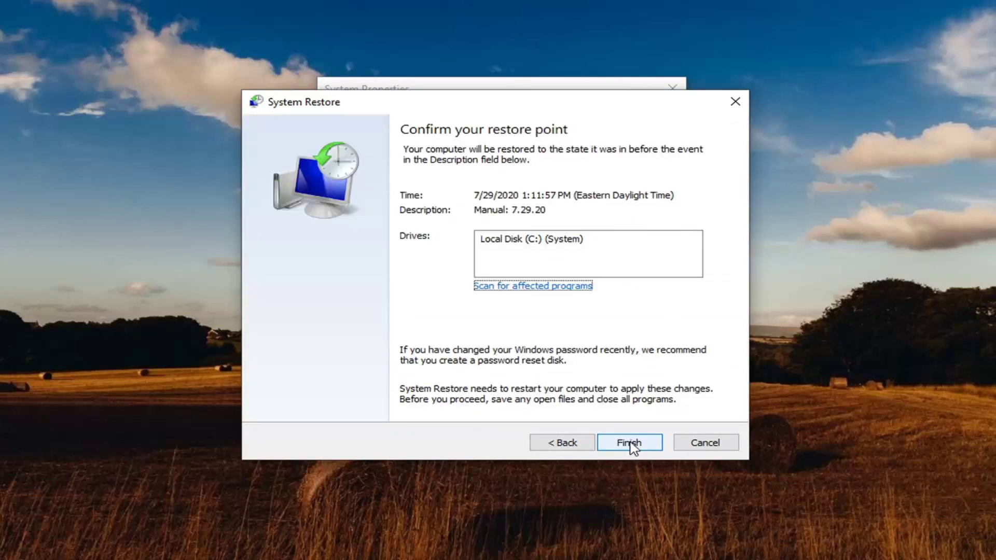
Confirm and run the restore to the selected restore point, and close the completion message
click(630, 445)
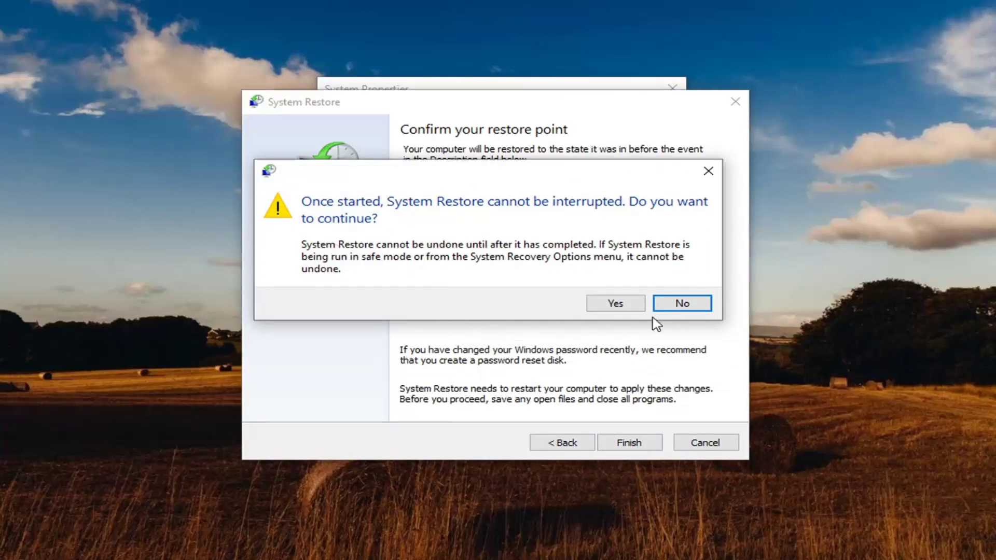
click(617, 306)
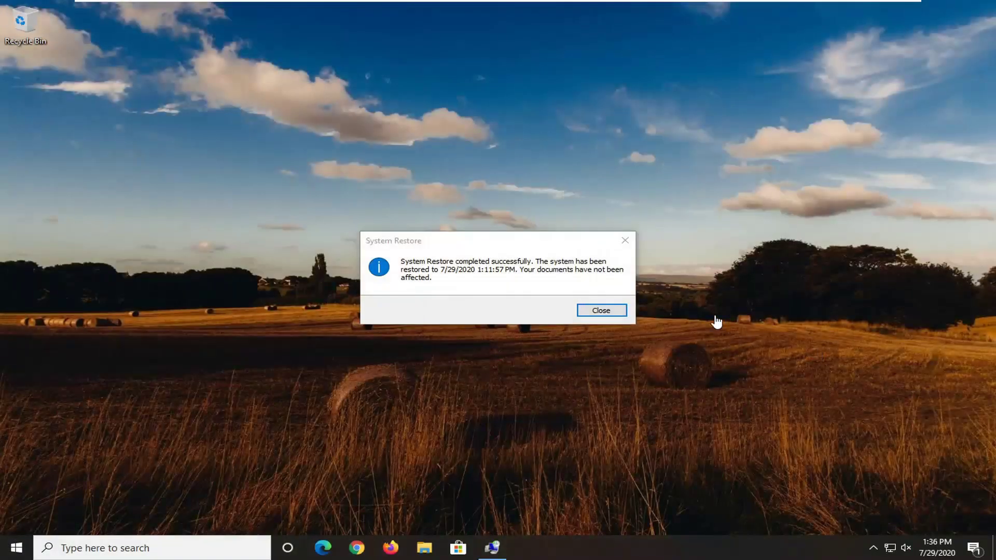
click(597, 311)
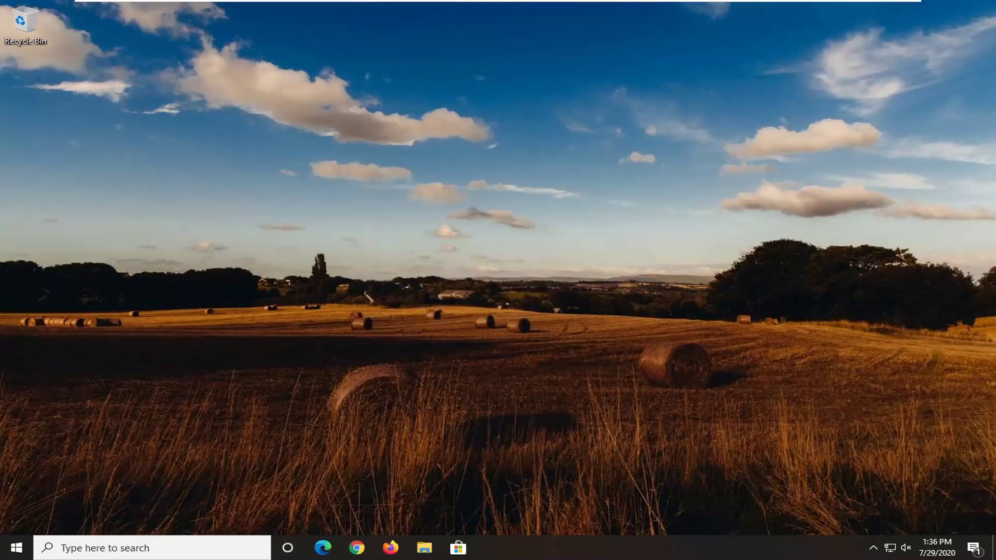